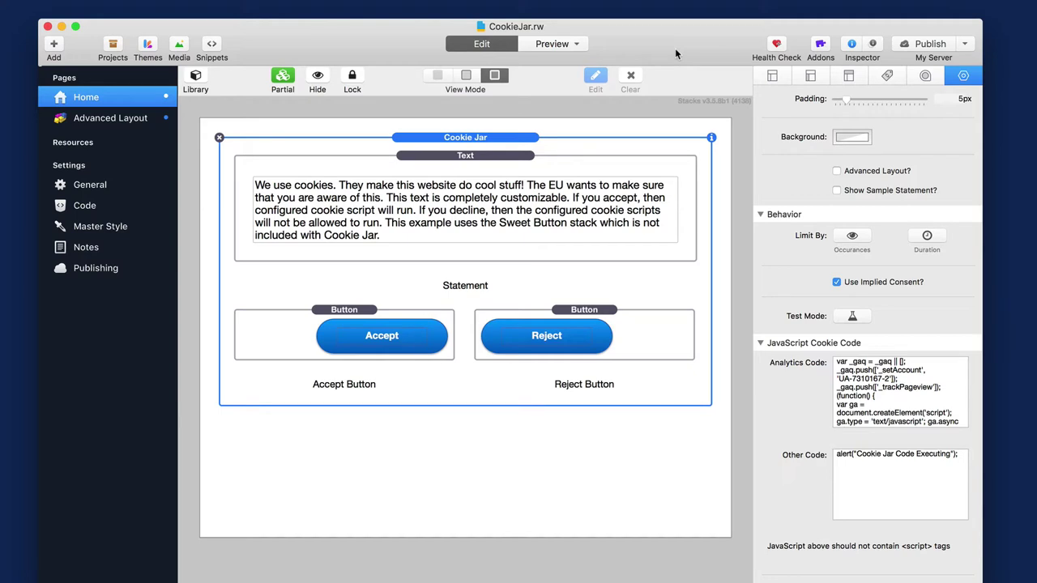
Show the sample cookie statement, view its HTML in edit mode, then hide it again
{"action": "scroll", "coordinate": [832, 193], "scroll_direction": "up", "scroll_amount": 3}
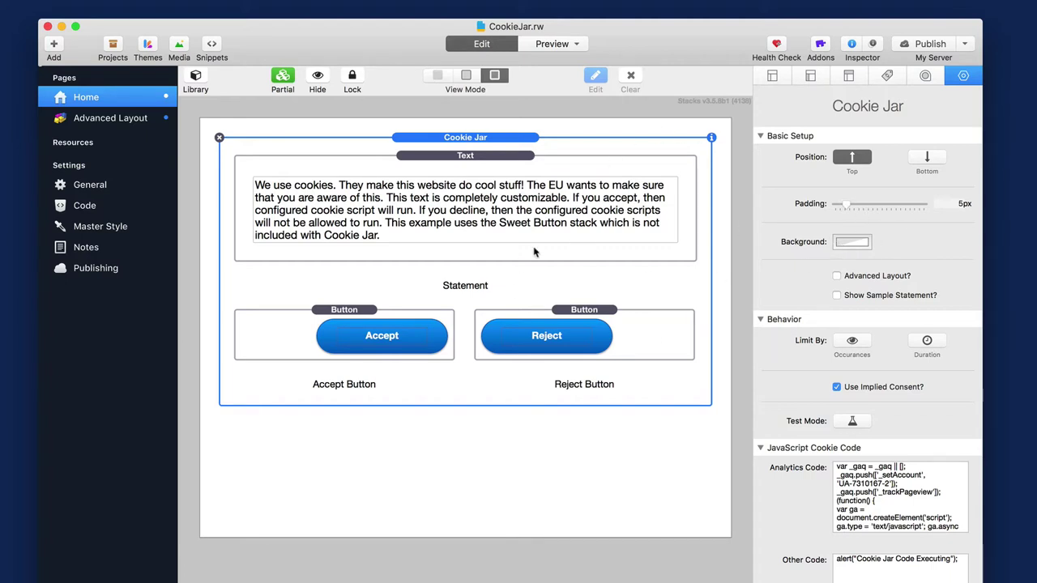
{"action": "scroll", "coordinate": [784, 265], "scroll_direction": "down", "scroll_amount": 3}
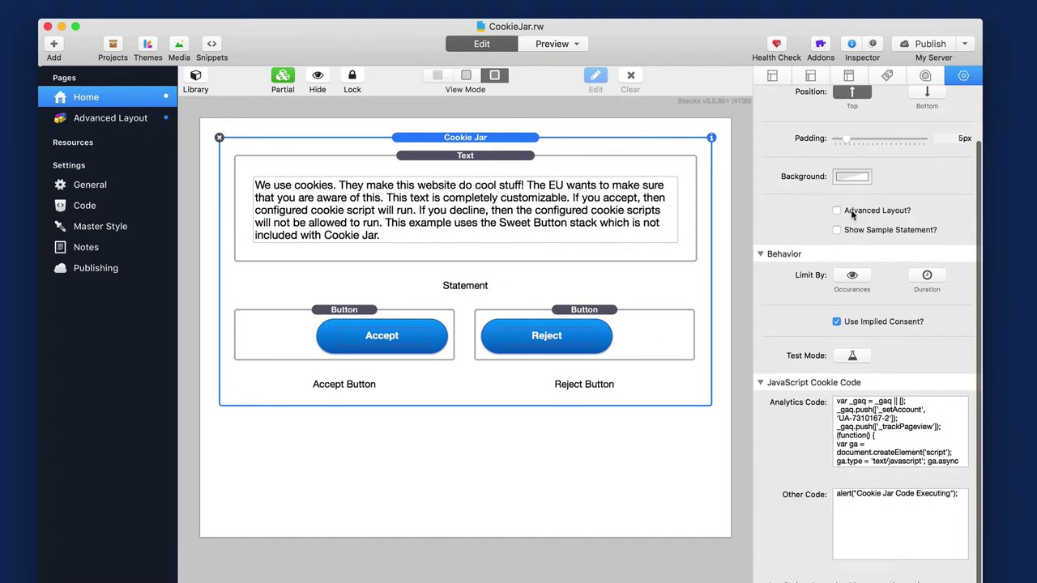
{"action": "left_click", "coordinate": [839, 231]}
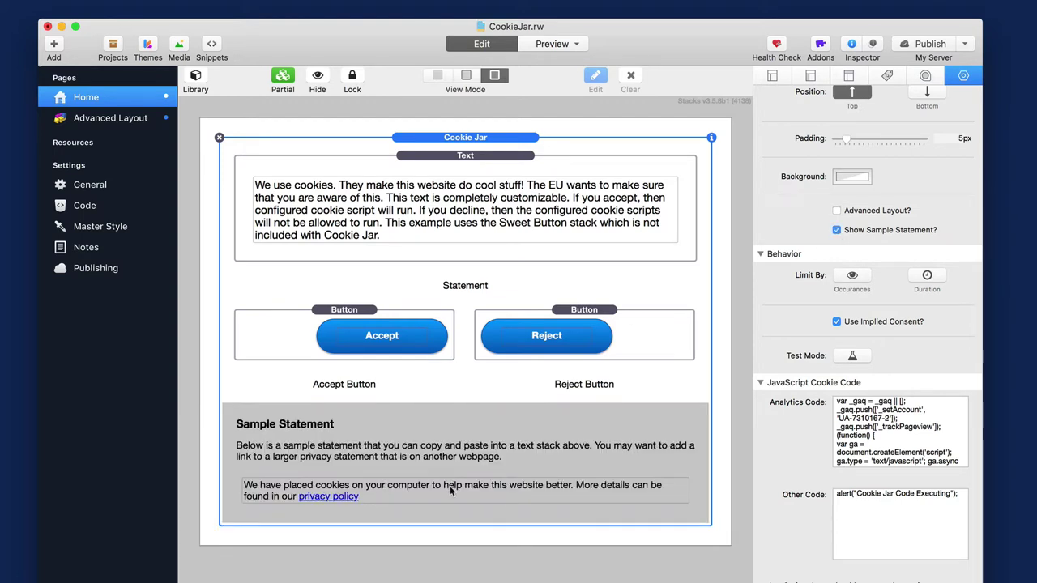
{"action": "left_click", "coordinate": [837, 232]}
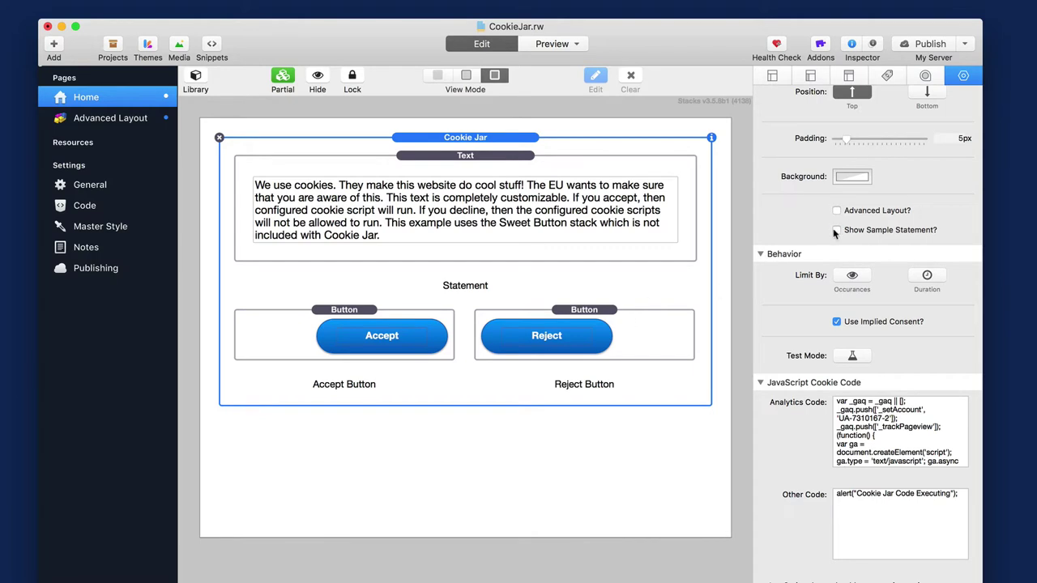
{"action": "left_click", "coordinate": [837, 231]}
{"action": "double_click", "coordinate": [363, 493]}
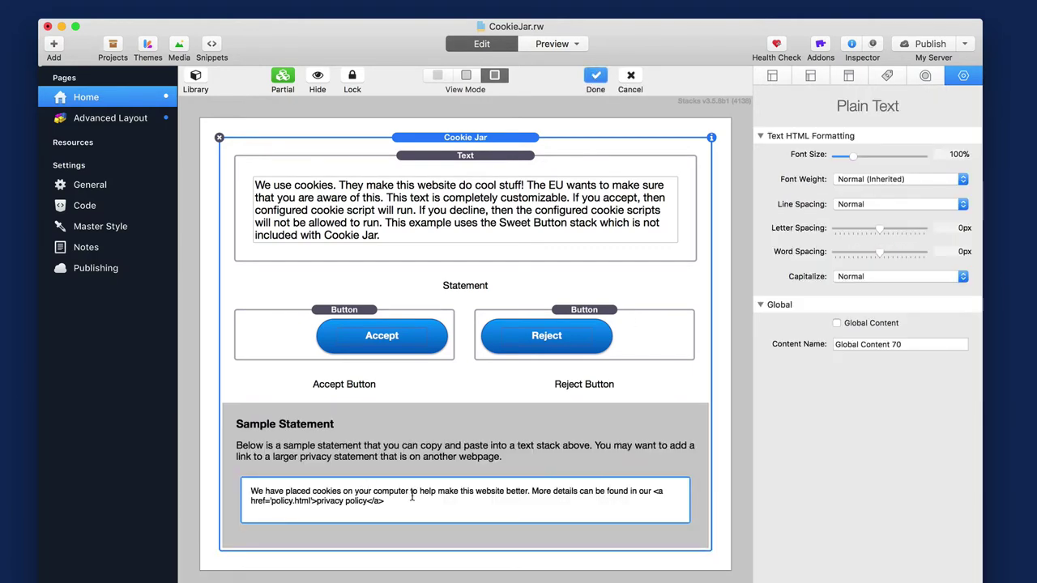
{"action": "left_click", "coordinate": [535, 303]}
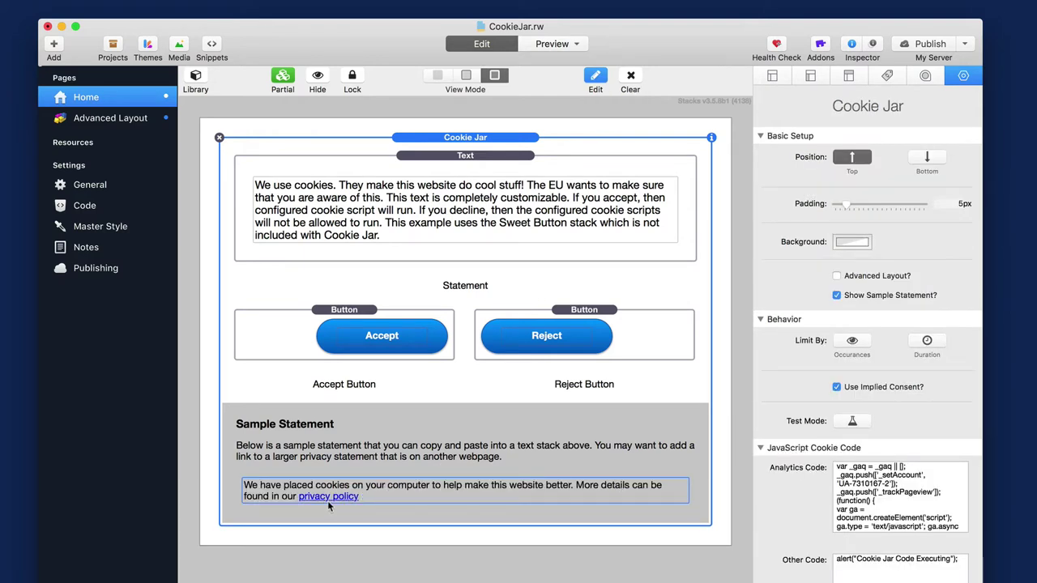
{"action": "left_click", "coordinate": [465, 199]}
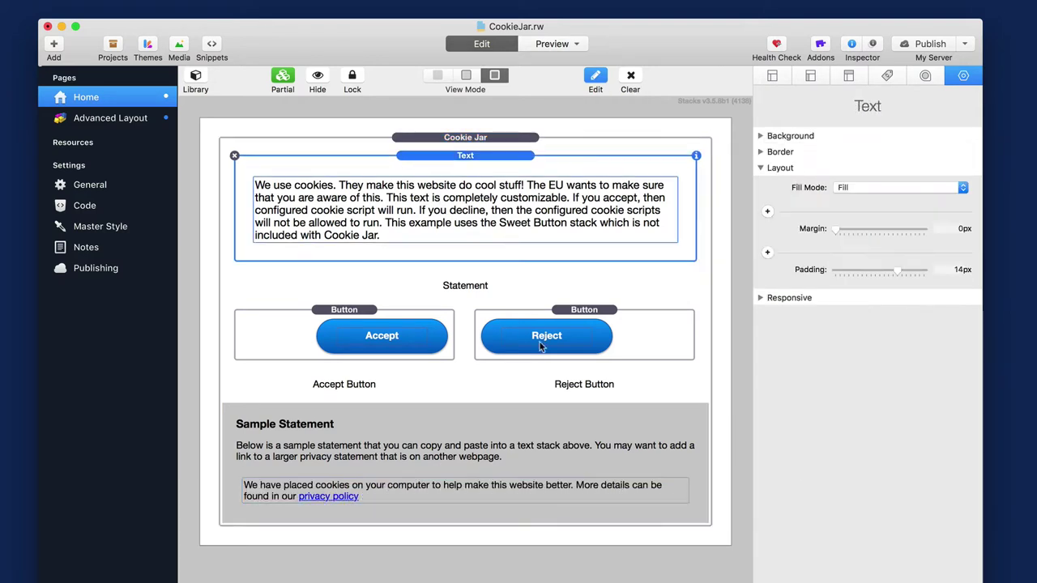
{"action": "left_click", "coordinate": [536, 139]}
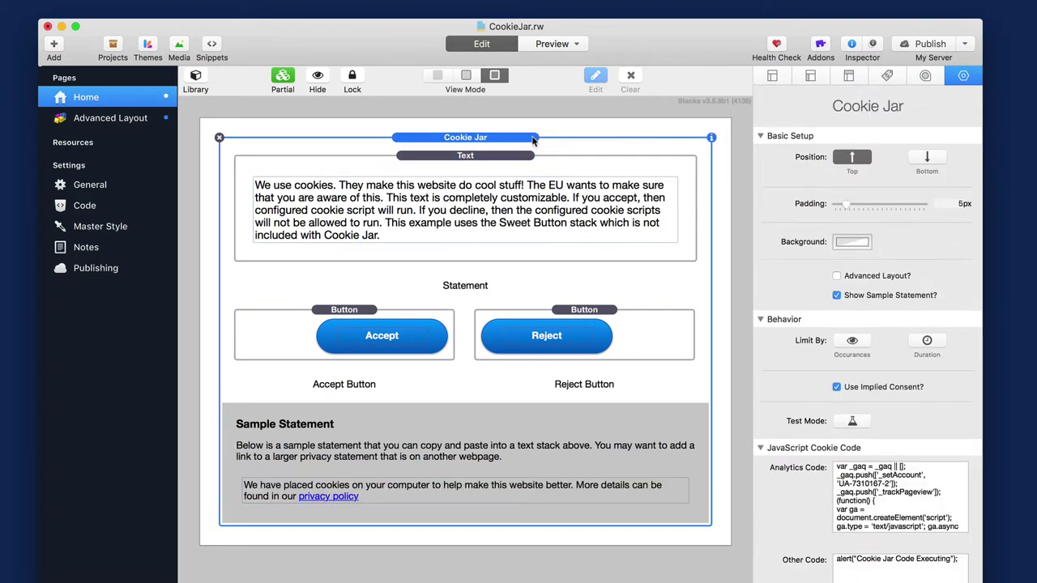
{"action": "left_click", "coordinate": [836, 296]}
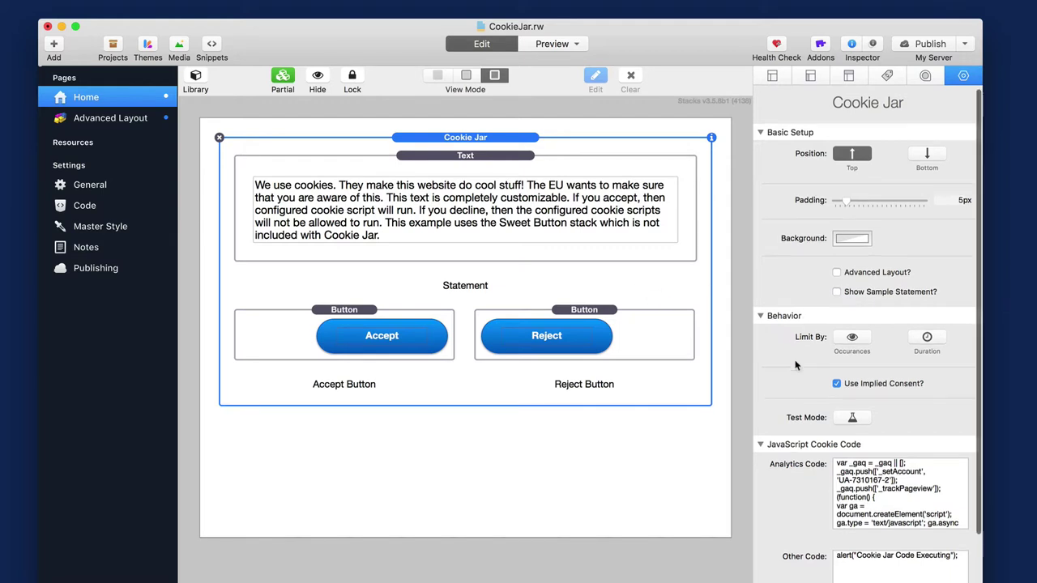
Untick Use Implied Consent? in the Cookie Jar's Behavior settings
{"action": "scroll", "coordinate": [793, 324], "scroll_direction": "down", "scroll_amount": 3}
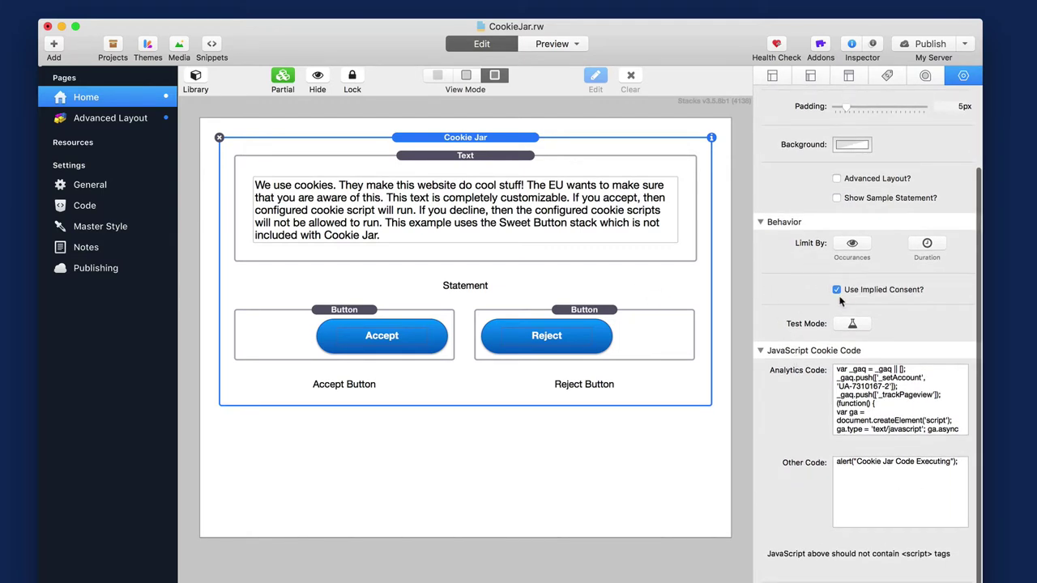
{"action": "scroll", "coordinate": [847, 293], "scroll_direction": "down", "scroll_amount": 1}
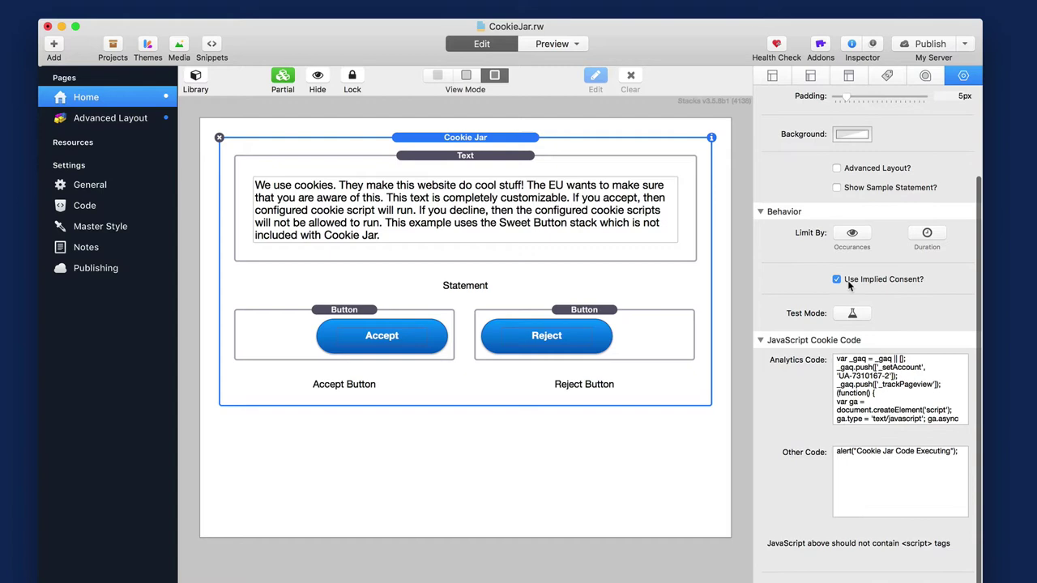
{"action": "mouse_move", "coordinate": [866, 282]}
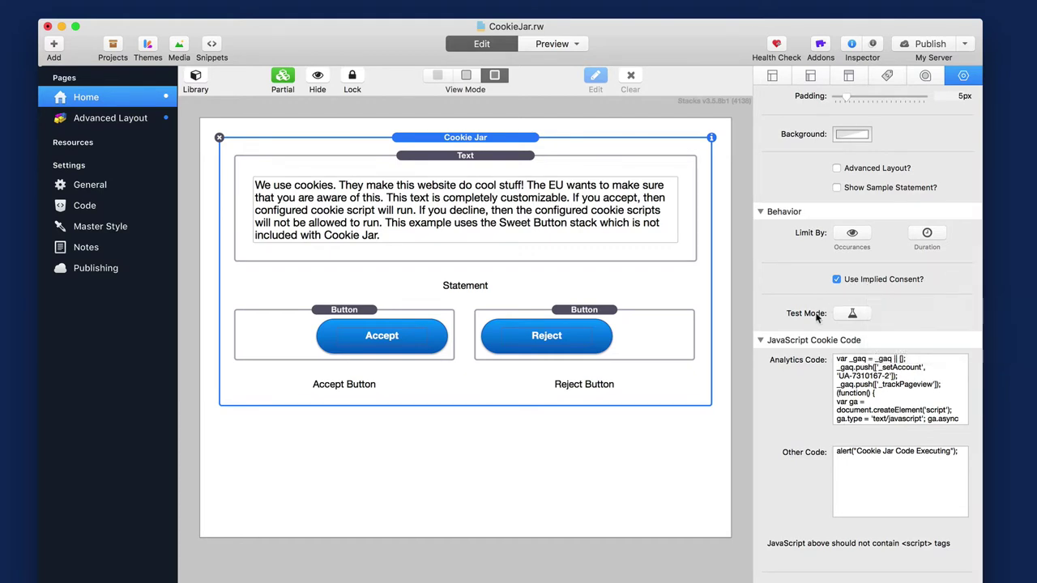
{"action": "mouse_move", "coordinate": [817, 317]}
{"action": "left_click", "coordinate": [835, 280]}
Re-tick Use Implied Consent? and leave both the Occurrences and Duration limits off
{"action": "left_click", "coordinate": [837, 279]}
{"action": "left_click", "coordinate": [851, 234]}
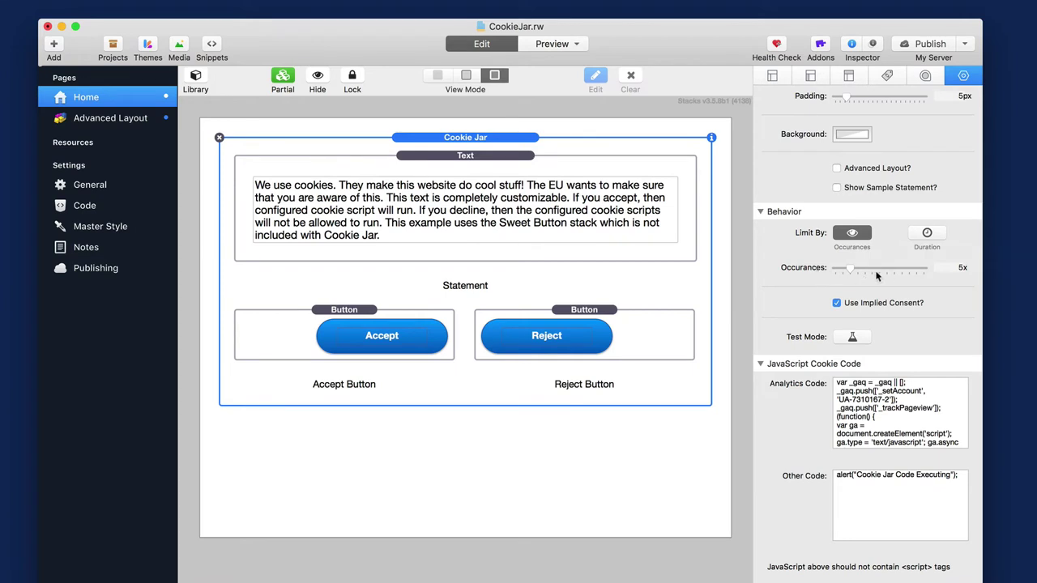
{"action": "left_click", "coordinate": [857, 234]}
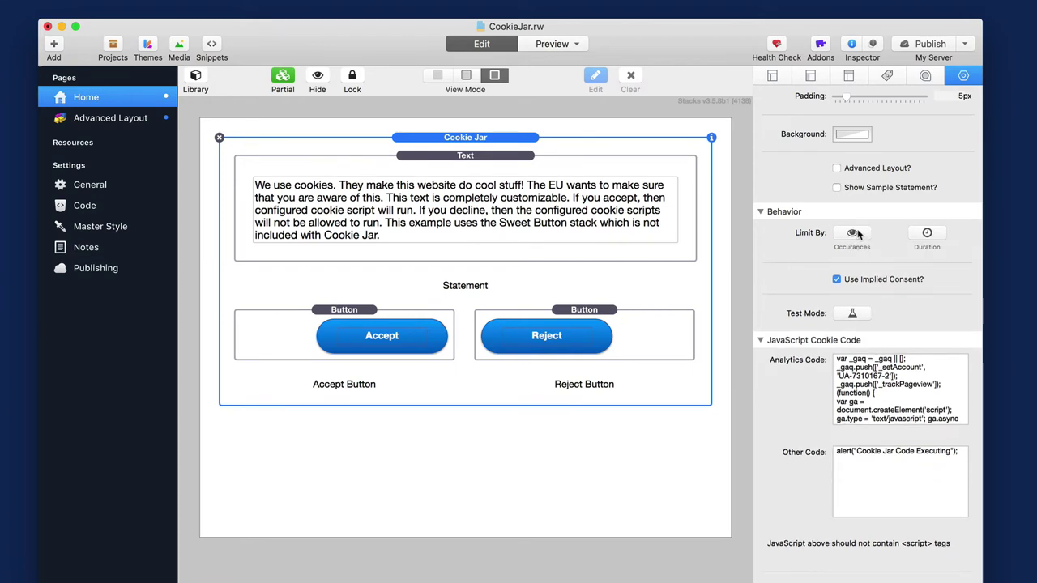
{"action": "left_click", "coordinate": [928, 234]}
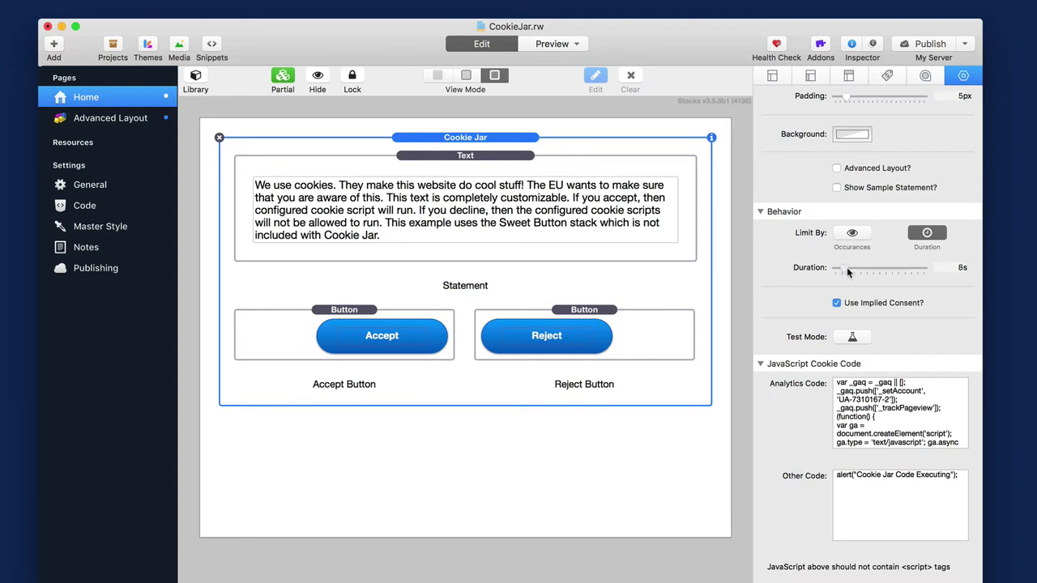
{"action": "left_click", "coordinate": [939, 236]}
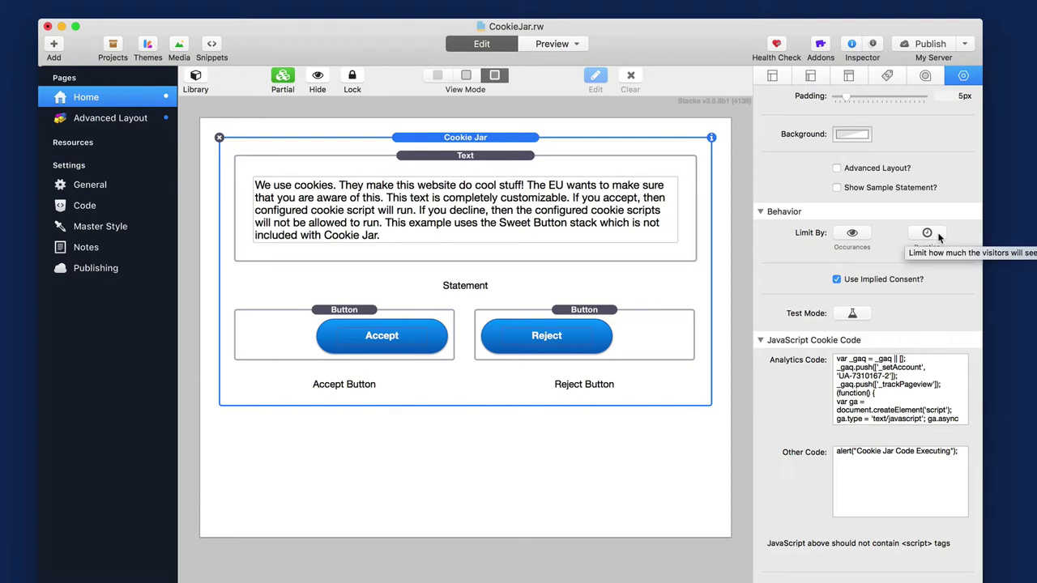
Turn Test Mode on for the Cookie Jar stack
{"action": "left_click", "coordinate": [856, 315]}
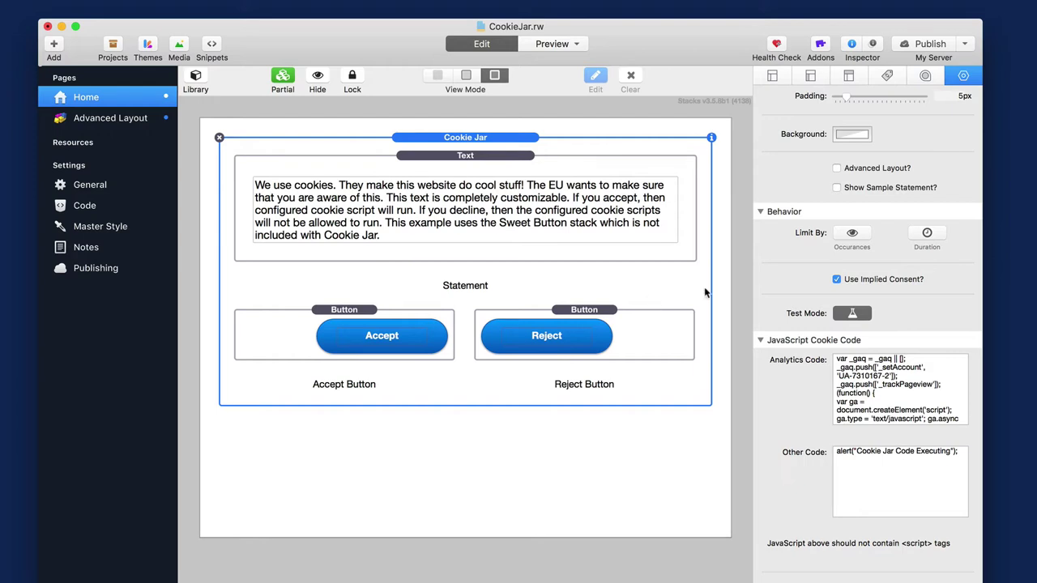
{"action": "left_click", "coordinate": [855, 314]}
{"action": "left_click", "coordinate": [850, 313]}
Switch the Cookie Jar's Test Mode off
{"action": "left_click", "coordinate": [850, 313]}
{"action": "scroll", "coordinate": [850, 371], "scroll_direction": "down", "scroll_amount": 3}
{"action": "scroll", "coordinate": [852, 371], "scroll_direction": "down", "scroll_amount": 2}
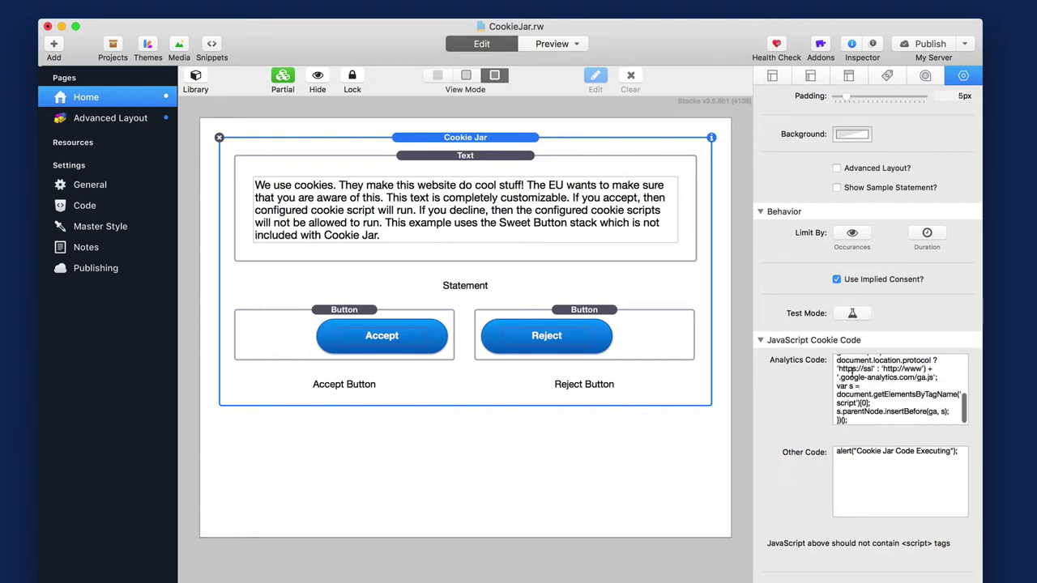
{"action": "scroll", "coordinate": [852, 371], "scroll_direction": "up", "scroll_amount": 5}
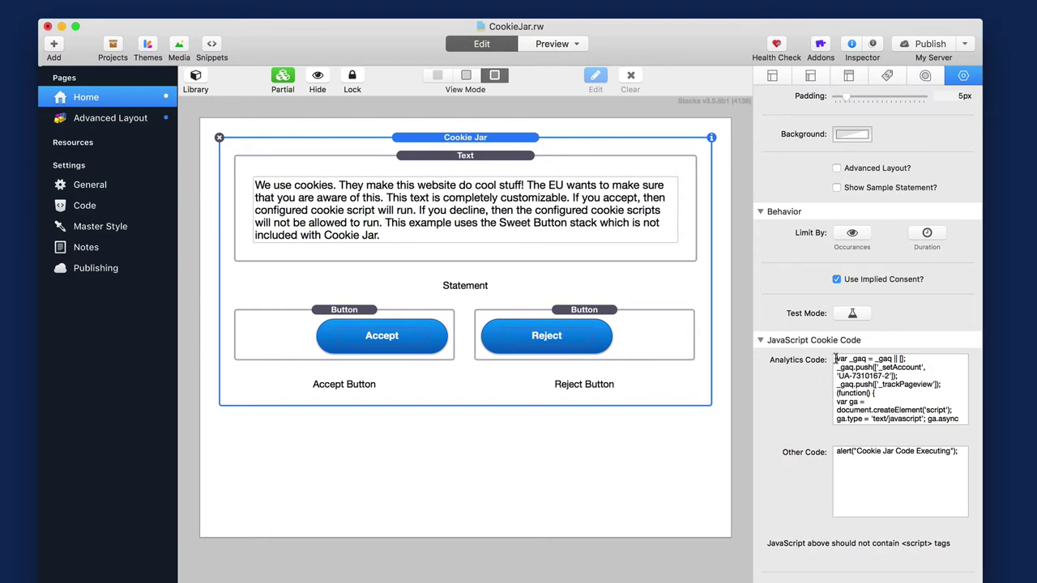
Review the Analytics Code script, the <script> warning note, and the Other Code alert
{"action": "left_click_drag", "start_coordinate": [836, 358], "coordinate": [853, 396]}
{"action": "left_click", "coordinate": [853, 397]}
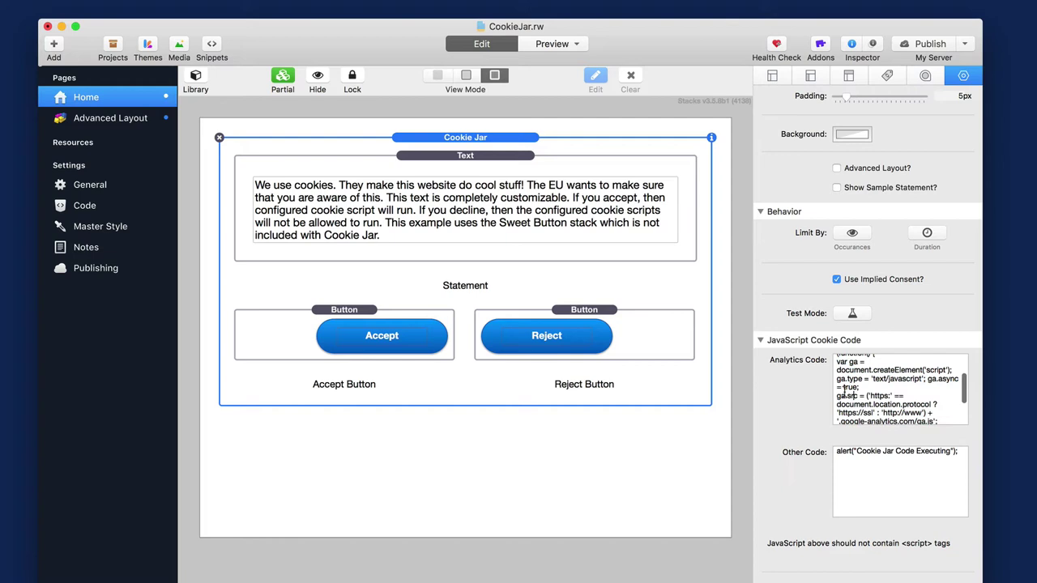
{"action": "scroll", "coordinate": [843, 392], "scroll_direction": "up", "scroll_amount": 5}
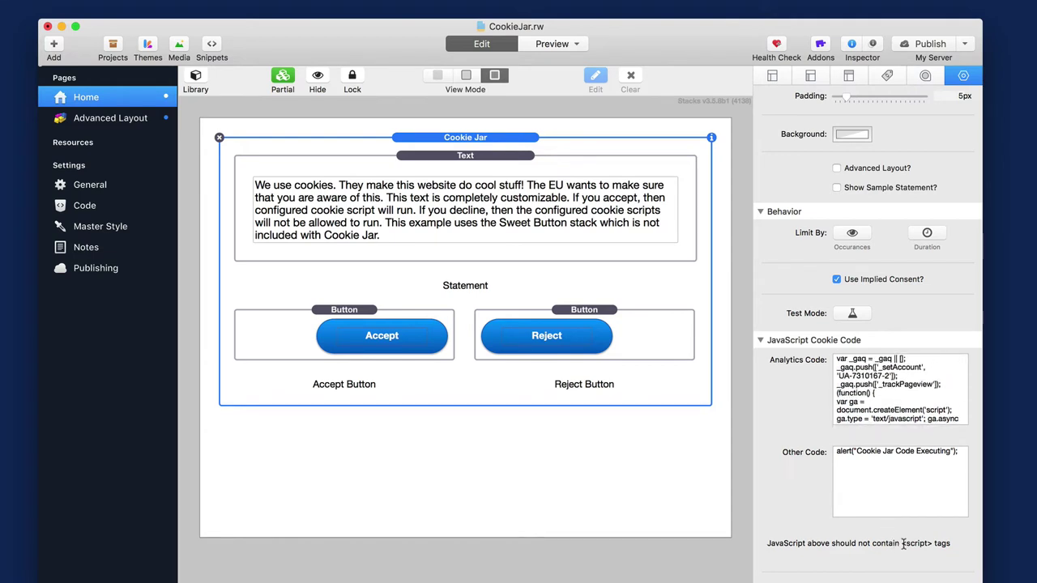
{"action": "left_click_drag", "start_coordinate": [902, 545], "coordinate": [932, 545]}
{"action": "mouse_move", "coordinate": [853, 375]}
{"action": "left_click", "coordinate": [842, 478]}
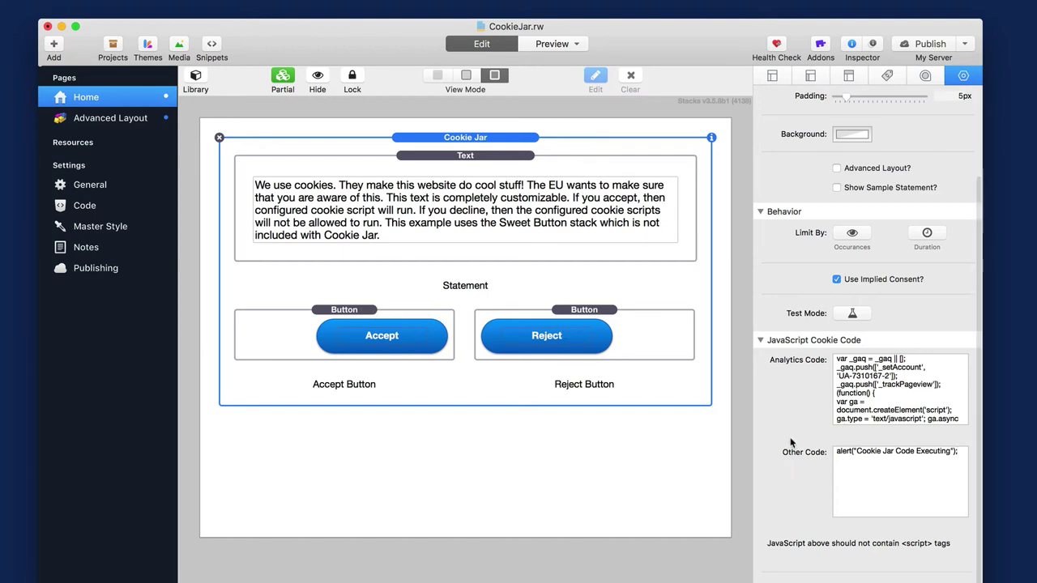
Select the alert line in Other Code to review it, leaving it unchanged
{"action": "left_click", "coordinate": [833, 451]}
{"action": "left_click_drag", "start_coordinate": [834, 451], "coordinate": [957, 452]}
{"action": "left_click", "coordinate": [961, 452]}
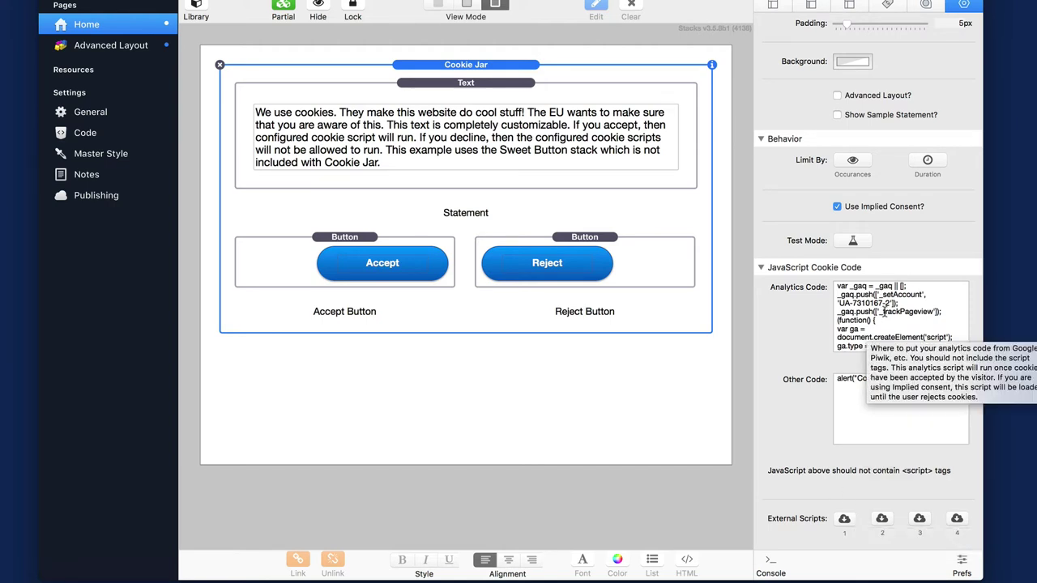
Enable External Scripts slots 1 through 4, adding Script #1–#4 Set Link fields
{"action": "left_click", "coordinate": [843, 519]}
{"action": "left_click", "coordinate": [881, 518]}
{"action": "scroll", "coordinate": [915, 486], "scroll_direction": "down", "scroll_amount": 3}
{"action": "left_click", "coordinate": [918, 441]}
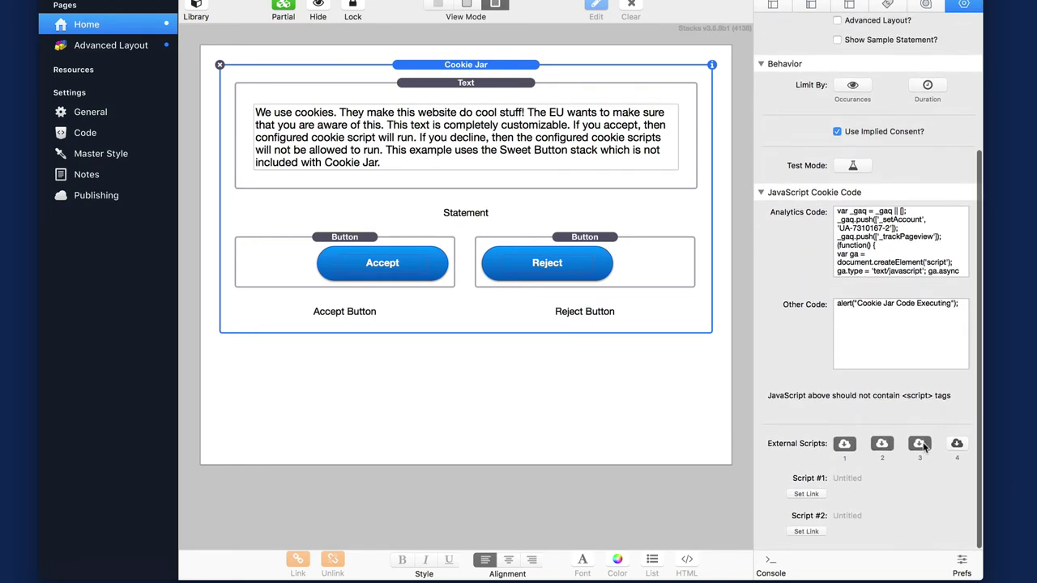
{"action": "left_click", "coordinate": [956, 442]}
{"action": "scroll", "coordinate": [826, 418], "scroll_direction": "down", "scroll_amount": 3}
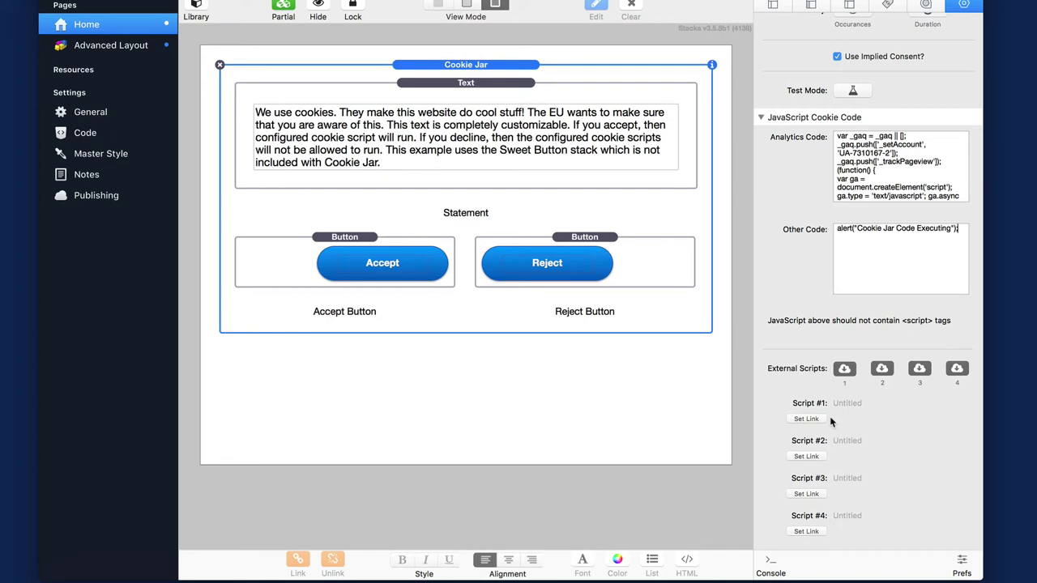
Scroll the Cookie Jar inspector back up to the top
{"action": "scroll", "coordinate": [957, 371], "scroll_direction": "up", "scroll_amount": 2}
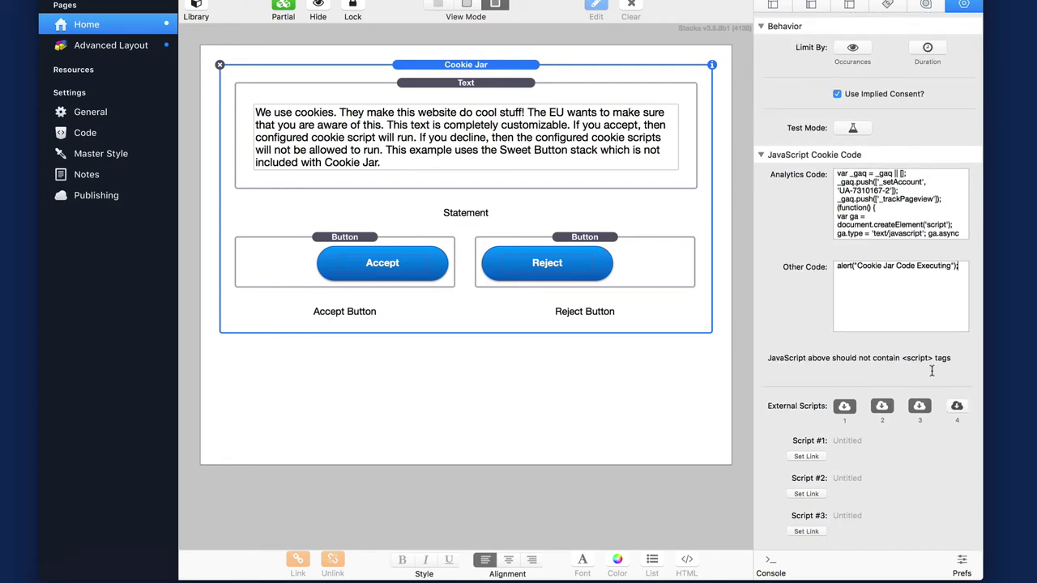
{"action": "scroll", "coordinate": [919, 409], "scroll_direction": "up", "scroll_amount": 3}
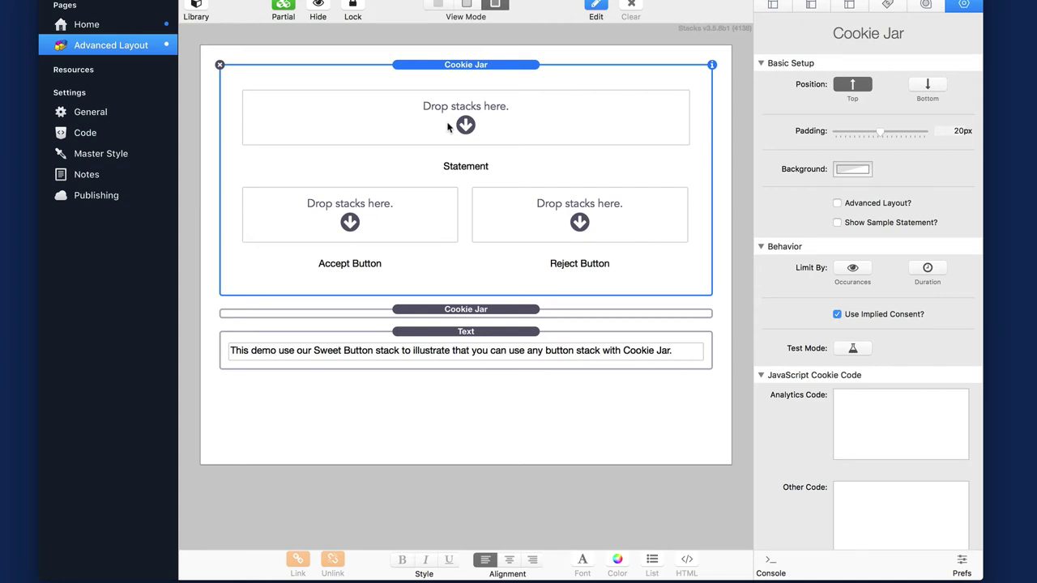
Tick Advanced Layout? on the Cookie Jar and view the Accept and Reject wrapper options
{"action": "left_click", "coordinate": [836, 204]}
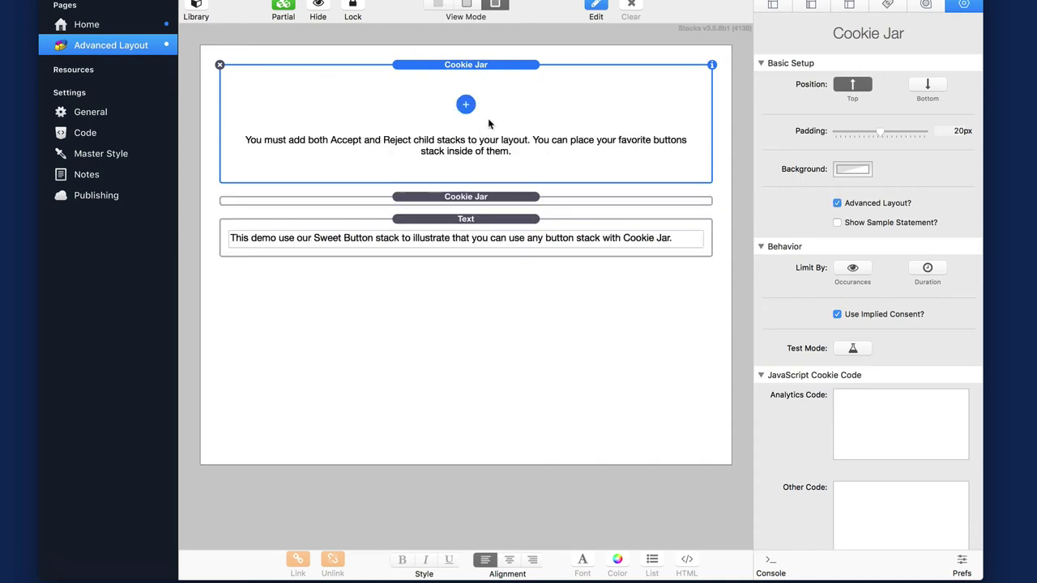
{"action": "left_click", "coordinate": [465, 105]}
{"action": "left_click", "coordinate": [435, 115]}
{"action": "left_click", "coordinate": [467, 106]}
{"action": "left_click", "coordinate": [448, 112]}
Drag Text and 2 Columns stacks into the Cookie Jar, placing the text in the left column
{"action": "left_click", "coordinate": [196, 8]}
{"action": "left_click_drag", "start_coordinate": [275, 117], "coordinate": [590, 107]}
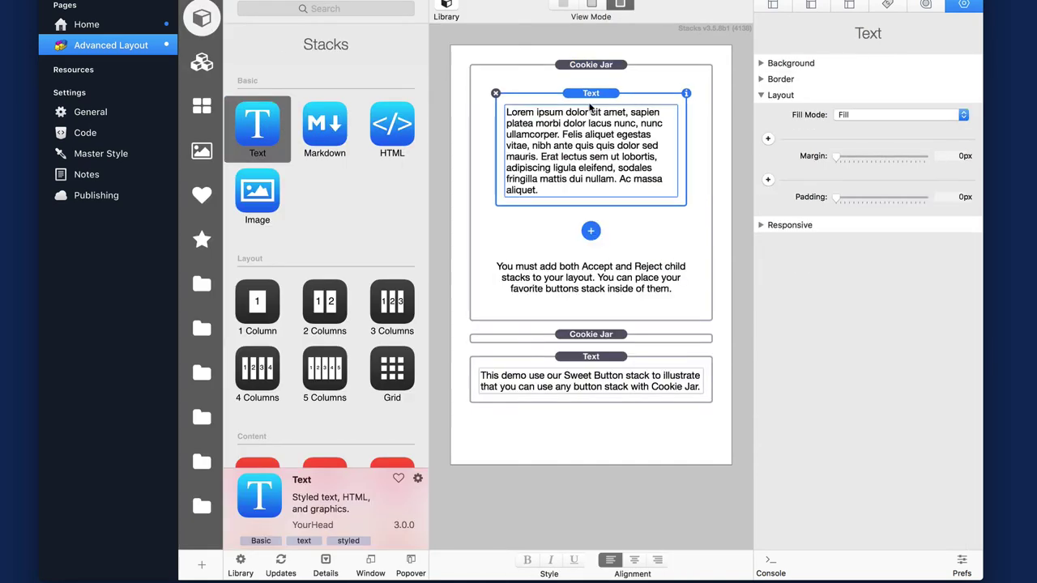
{"action": "left_click_drag", "start_coordinate": [325, 303], "coordinate": [577, 124]}
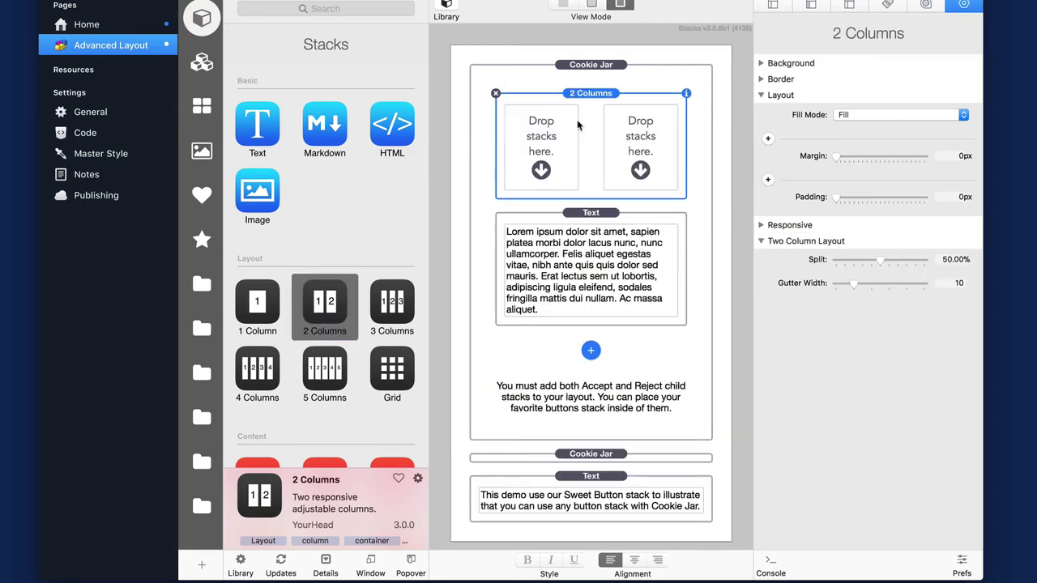
{"action": "left_click_drag", "start_coordinate": [590, 221], "coordinate": [556, 160]}
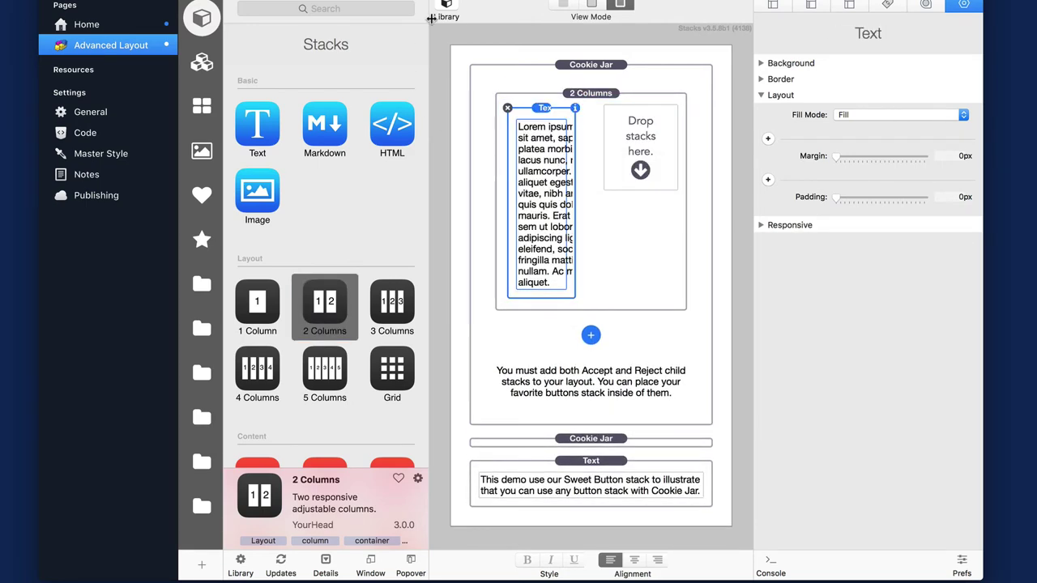
{"action": "left_click", "coordinate": [447, 6]}
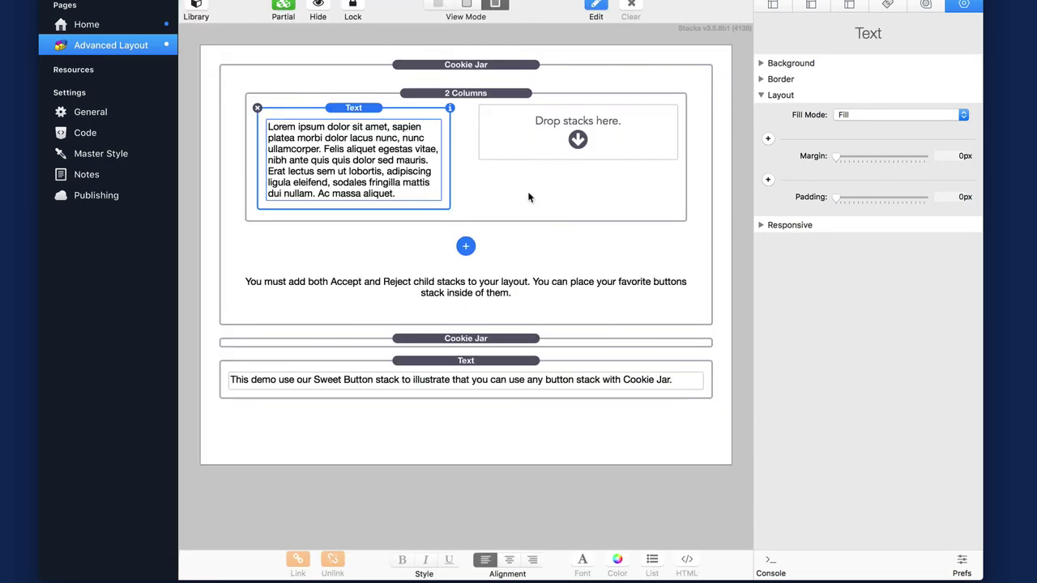
{"action": "left_click", "coordinate": [468, 247]}
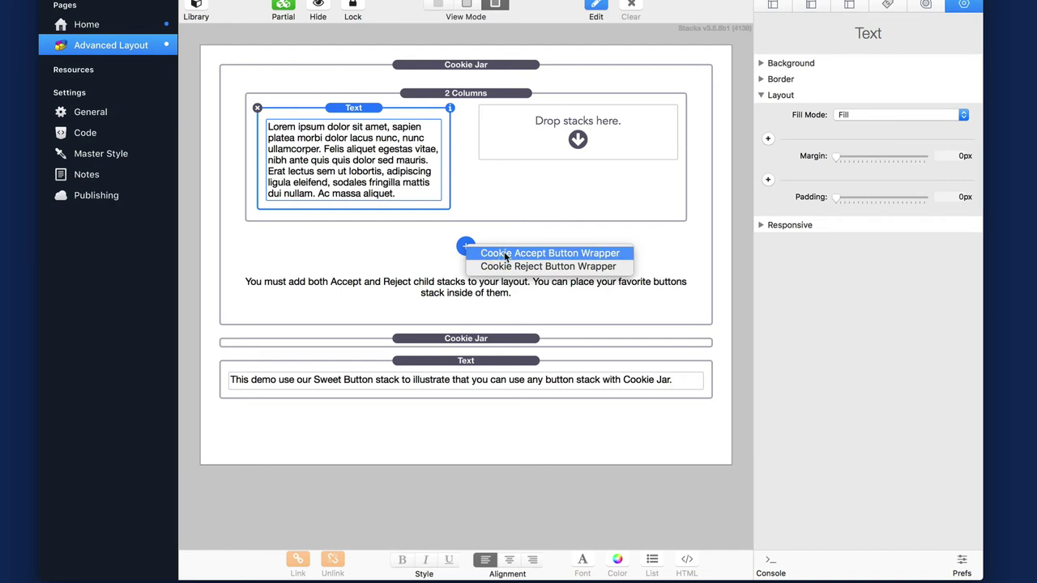
Add a Cookie Accept Button Wrapper to the right column and a Cookie Reject Button Wrapper below
{"action": "left_click", "coordinate": [505, 255]}
{"action": "left_click_drag", "start_coordinate": [455, 240], "coordinate": [608, 151]}
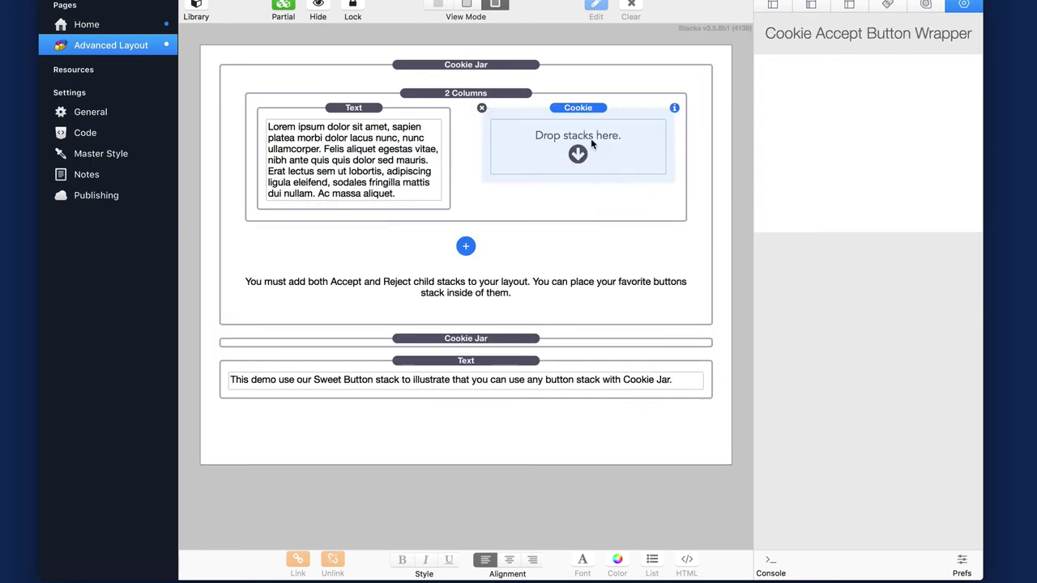
{"action": "left_click", "coordinate": [465, 246]}
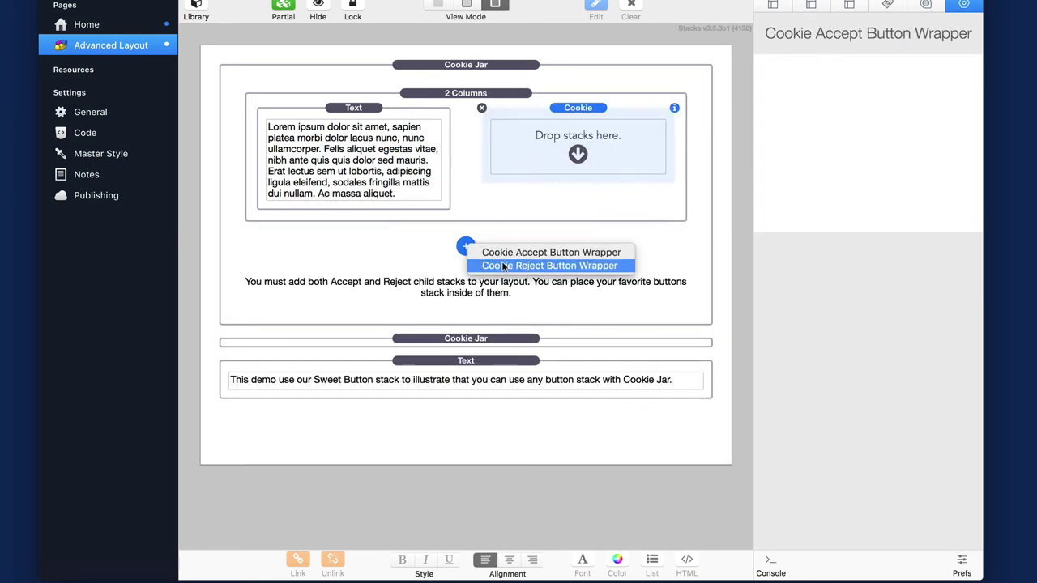
{"action": "left_click", "coordinate": [503, 266]}
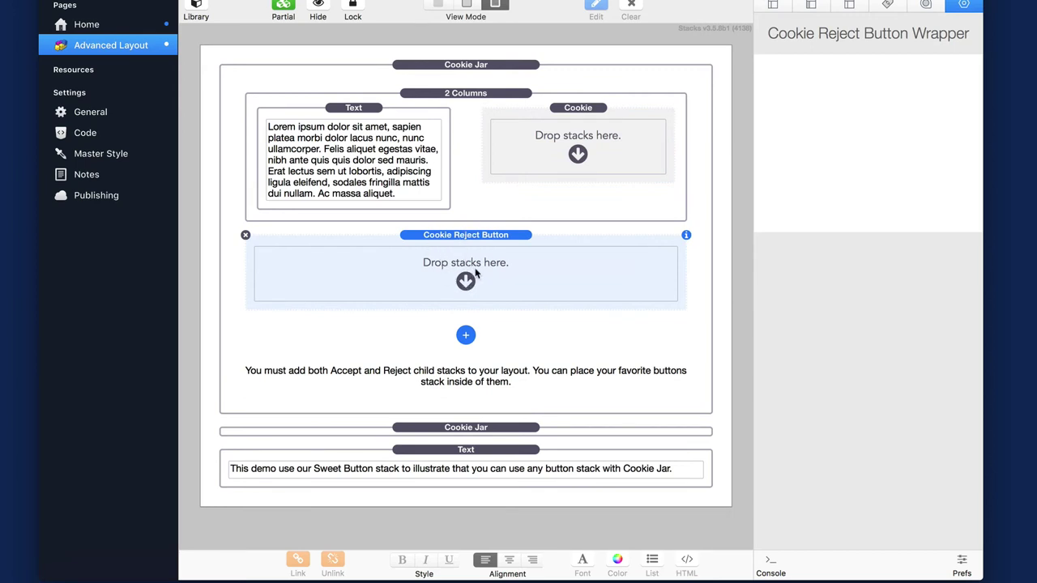
Delete the half-built Cookie Jar stack and show the finished Cookie Jar's contents
{"action": "left_click", "coordinate": [486, 77]}
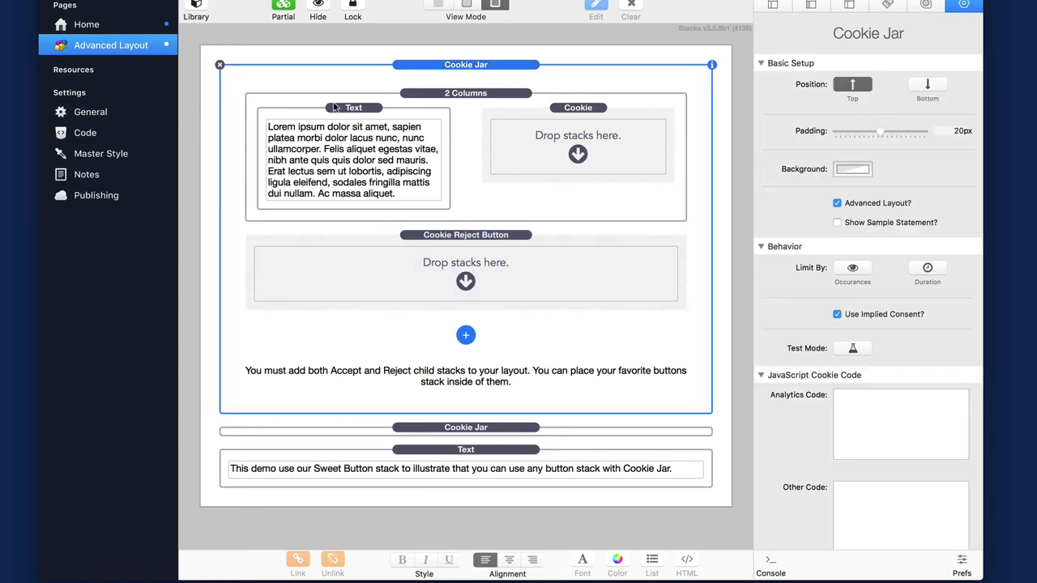
{"action": "left_click", "coordinate": [219, 65]}
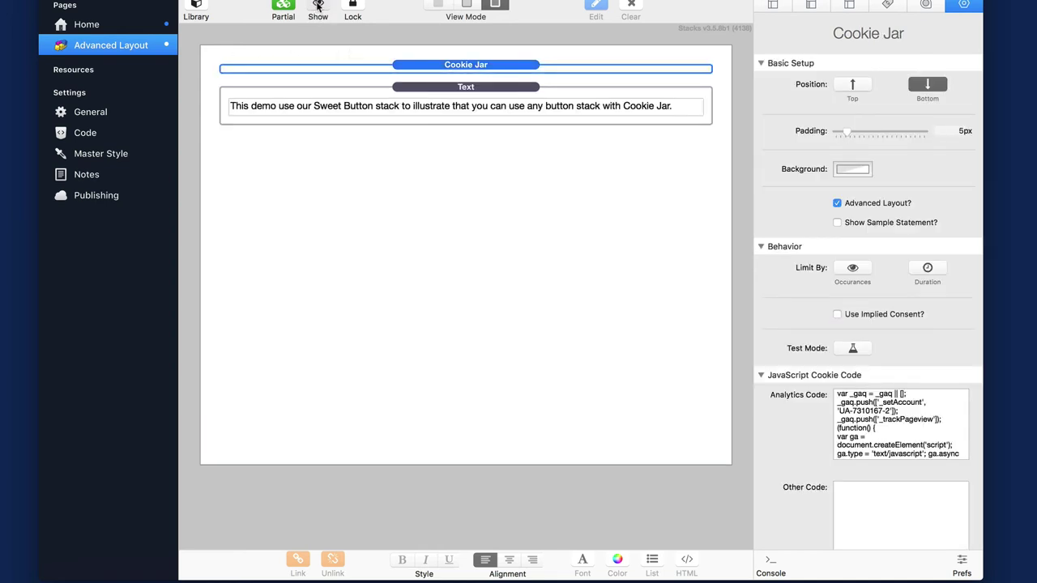
{"action": "left_click", "coordinate": [317, 7]}
Inspect the 2 Columns layout, consent text, and green accept and red decline Sweet Buttons
{"action": "left_click", "coordinate": [465, 85]}
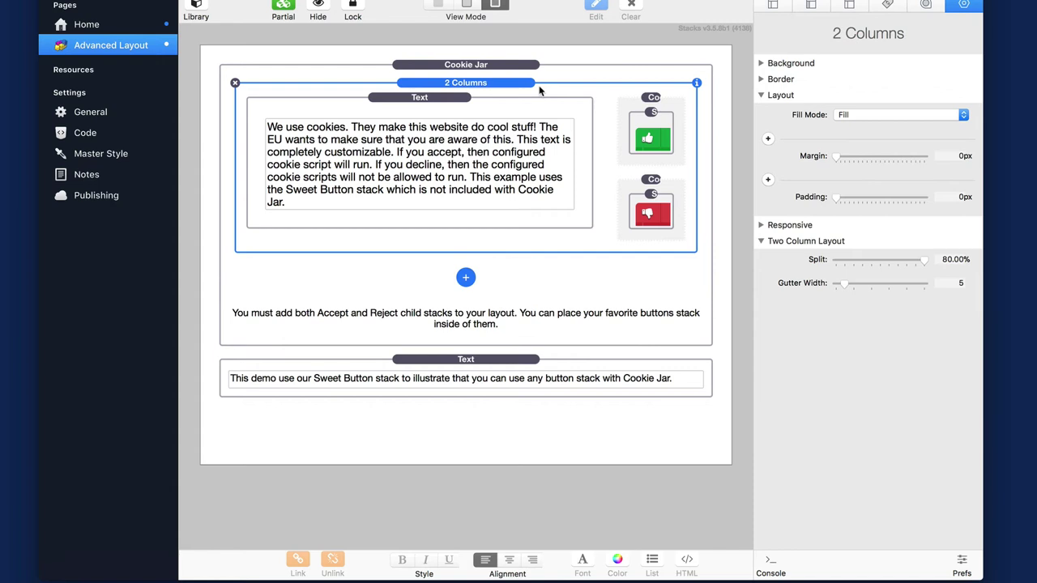
{"action": "left_click", "coordinate": [458, 100]}
{"action": "left_click", "coordinate": [481, 86]}
{"action": "left_click", "coordinate": [444, 99]}
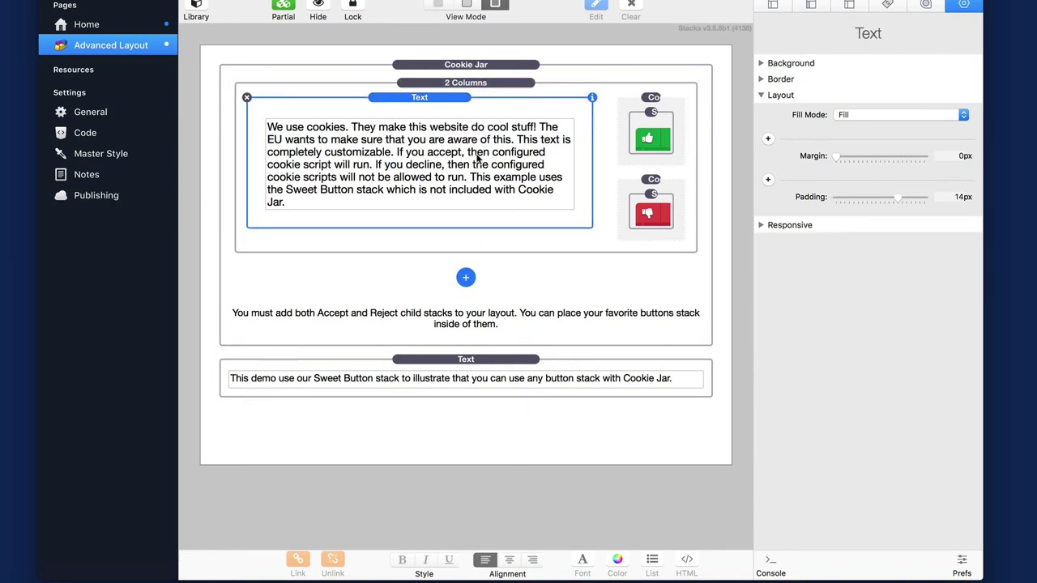
{"action": "left_click", "coordinate": [647, 120]}
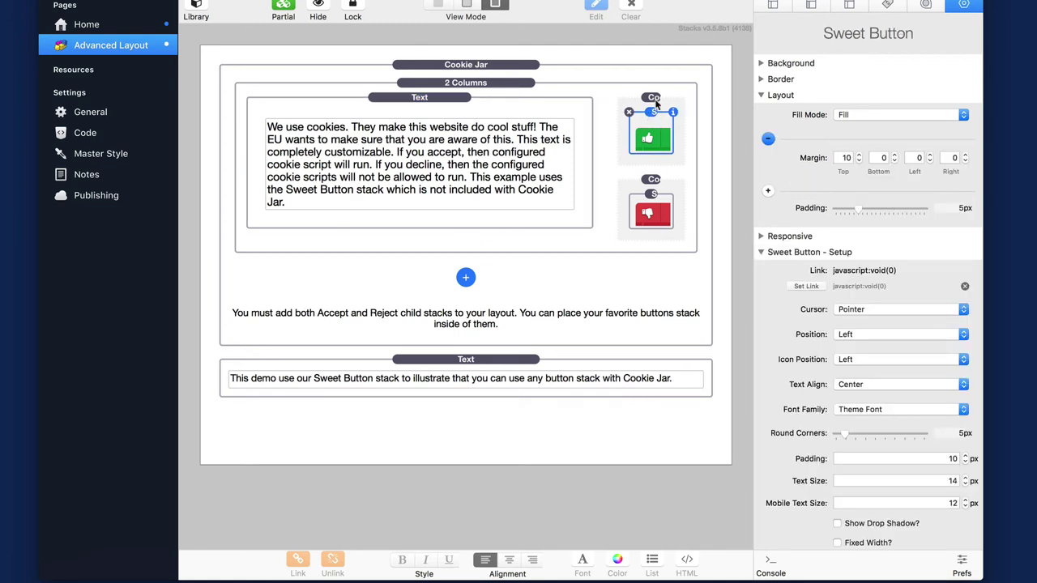
{"action": "left_click", "coordinate": [653, 198]}
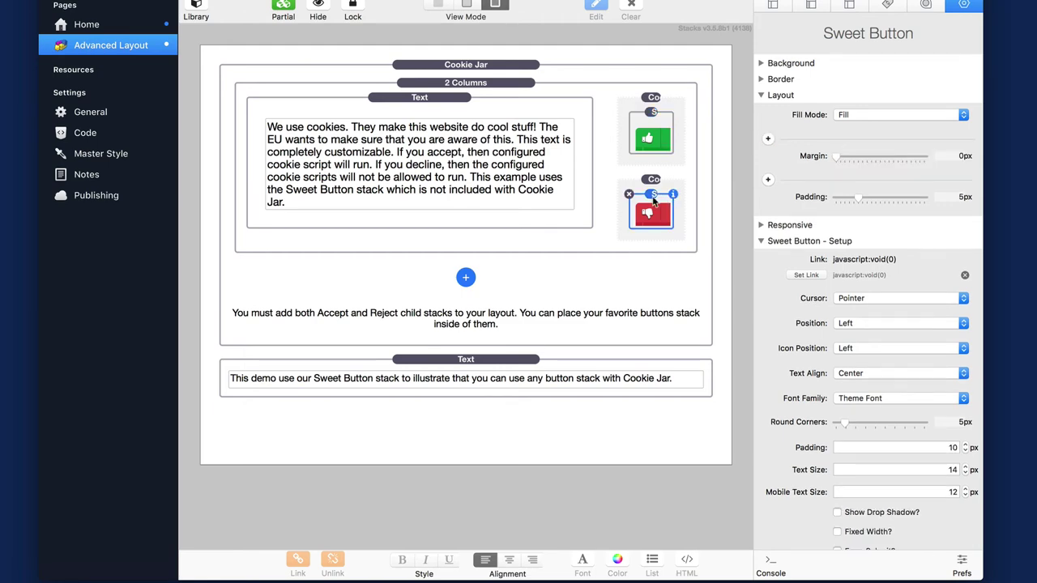
{"action": "key", "text": "super+r"}
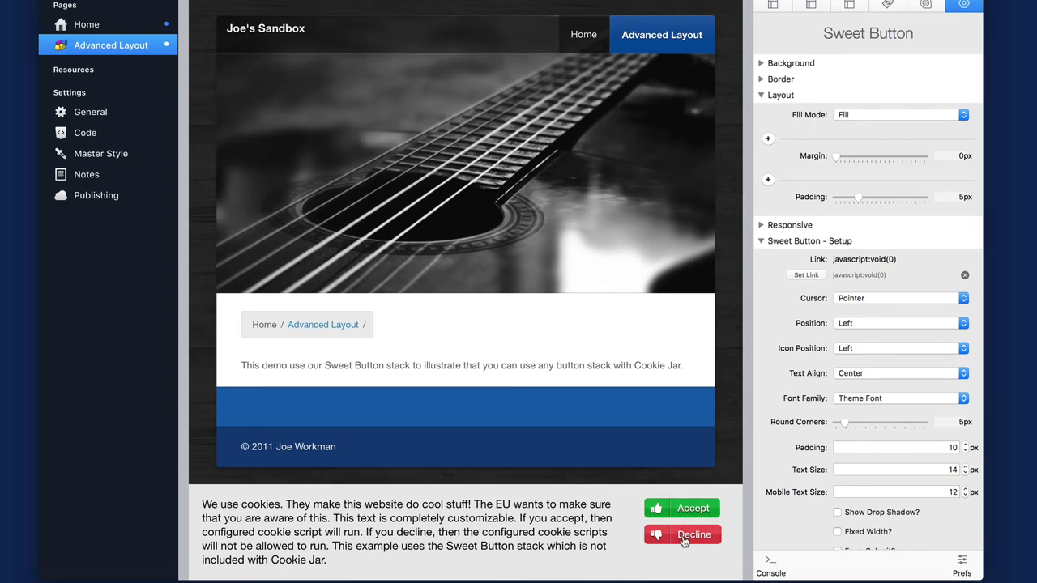
{"action": "key", "text": "super+r"}
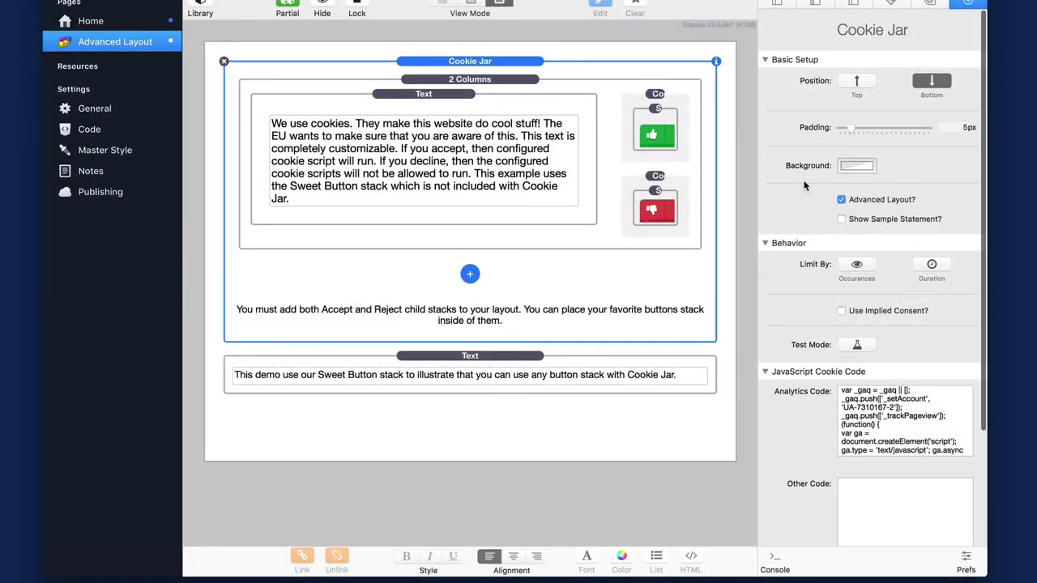
Check that Script #1's link points to alert.js, then cancel the link dialog
{"action": "scroll", "coordinate": [860, 395], "scroll_direction": "down", "scroll_amount": 5}
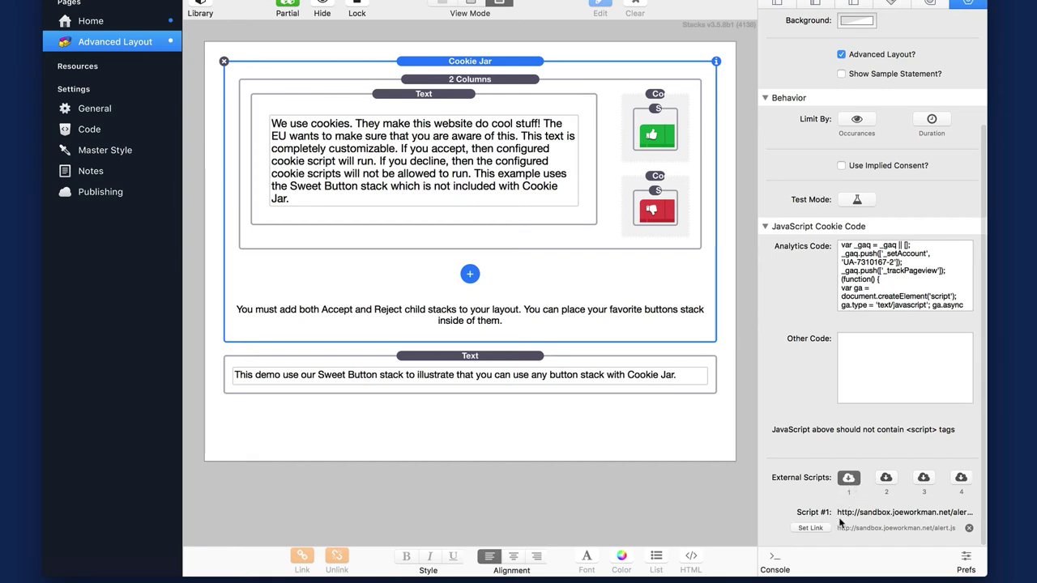
{"action": "left_click", "coordinate": [810, 527]}
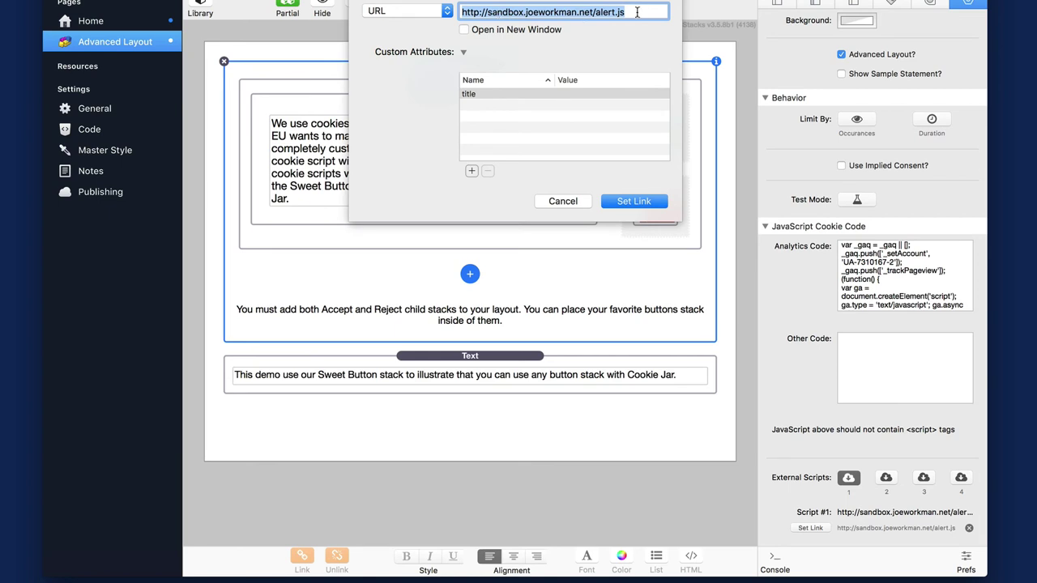
{"action": "left_click", "coordinate": [564, 202]}
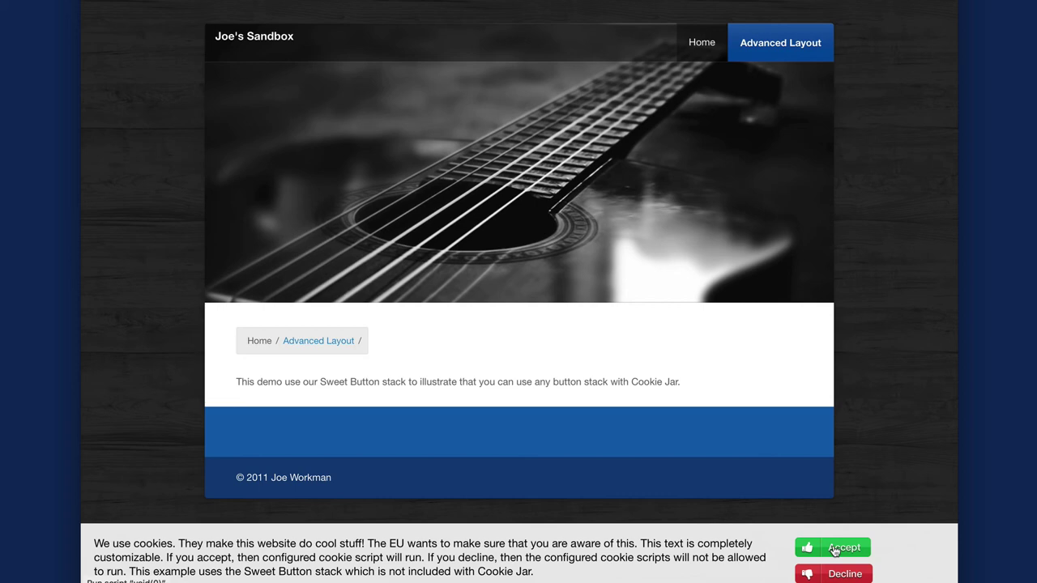
Accept cookies in the page's bottom banner to trigger the 'Executed Remote Javascript' alert
{"action": "left_click", "coordinate": [834, 550]}
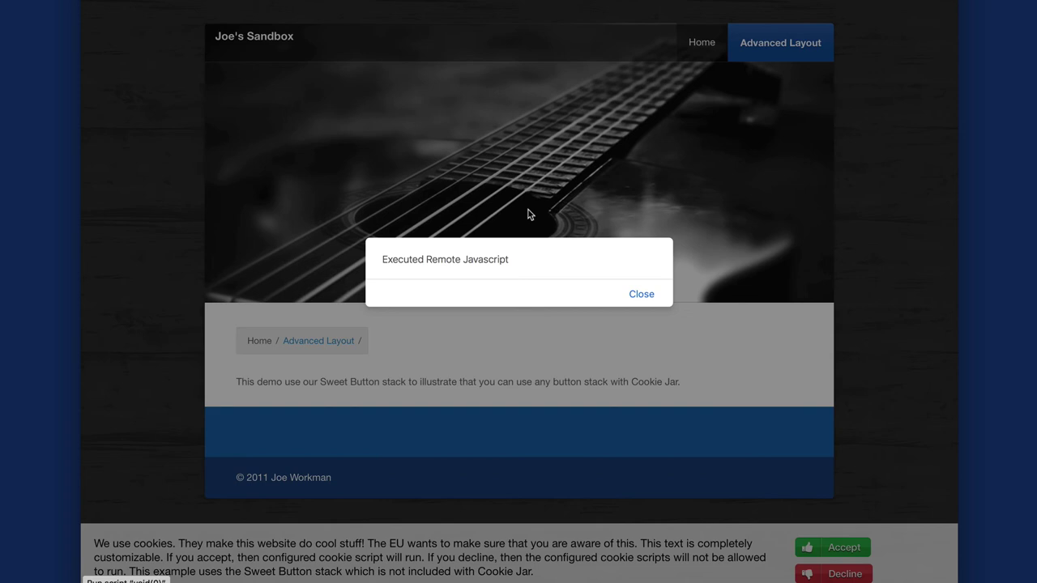
Close the script alert, reload the page, and close the alert that reappears without the banner
{"action": "left_click", "coordinate": [643, 298]}
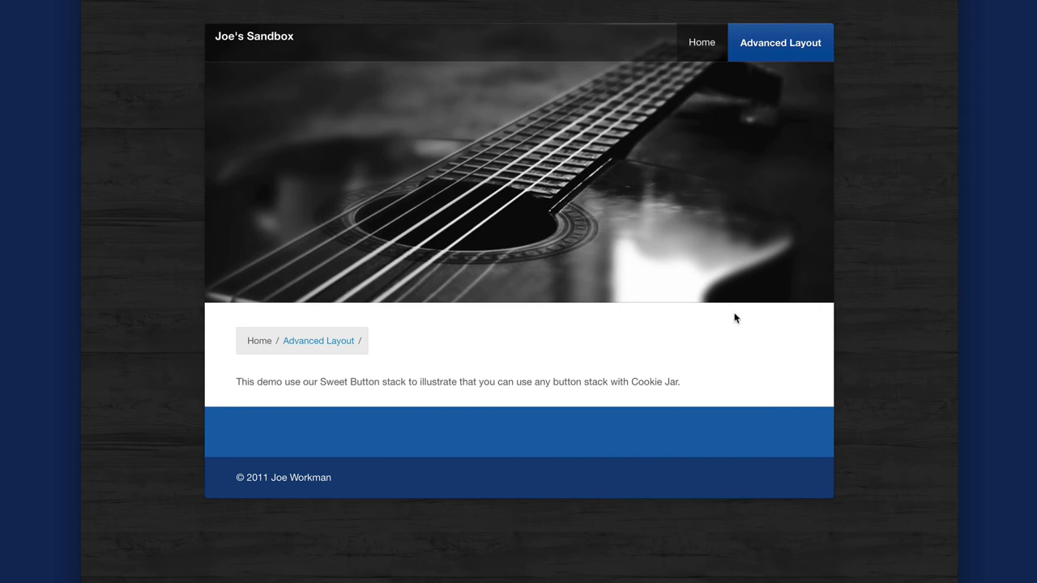
{"action": "left_click", "coordinate": [685, 37]}
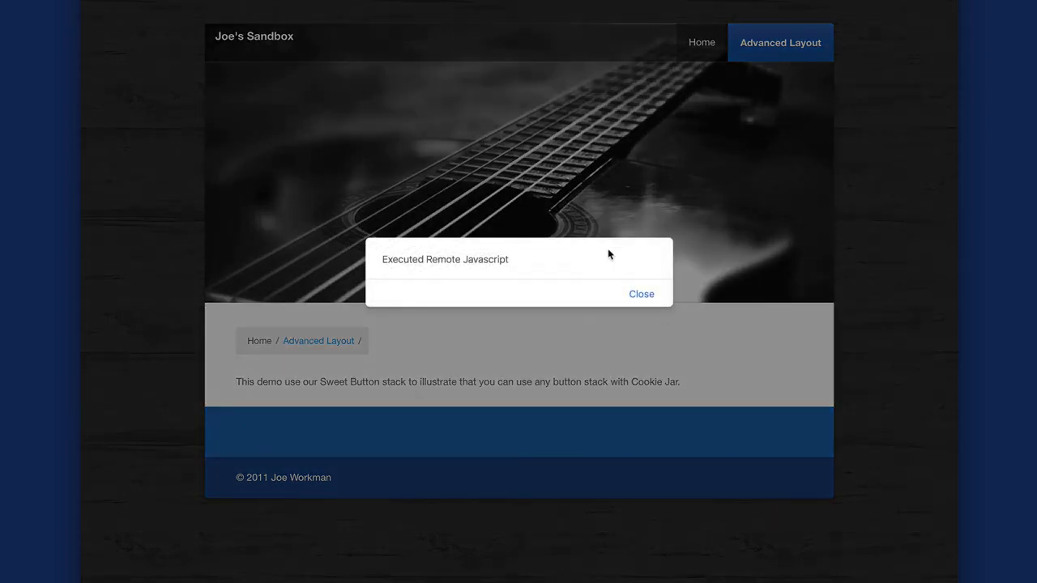
{"action": "left_click", "coordinate": [639, 296]}
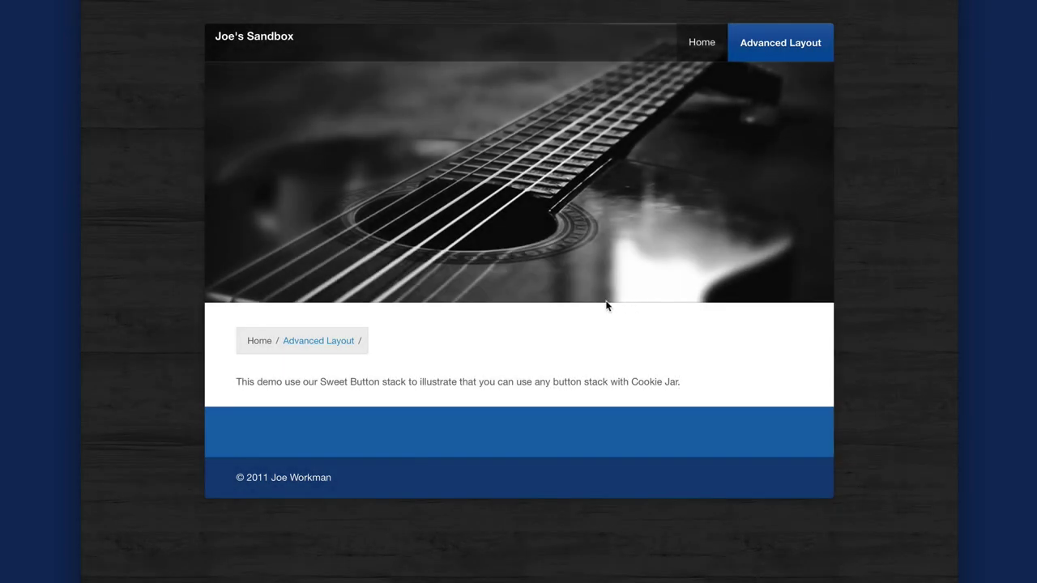